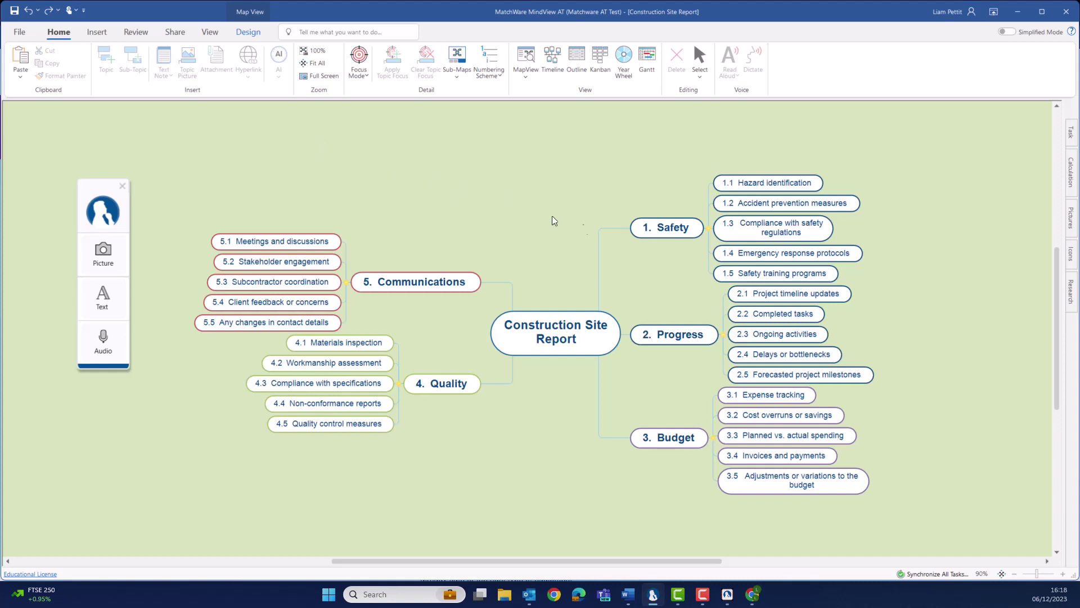
Step: Open the saved research notes list, then close the Research panel to reveal the full map
click(1075, 314)
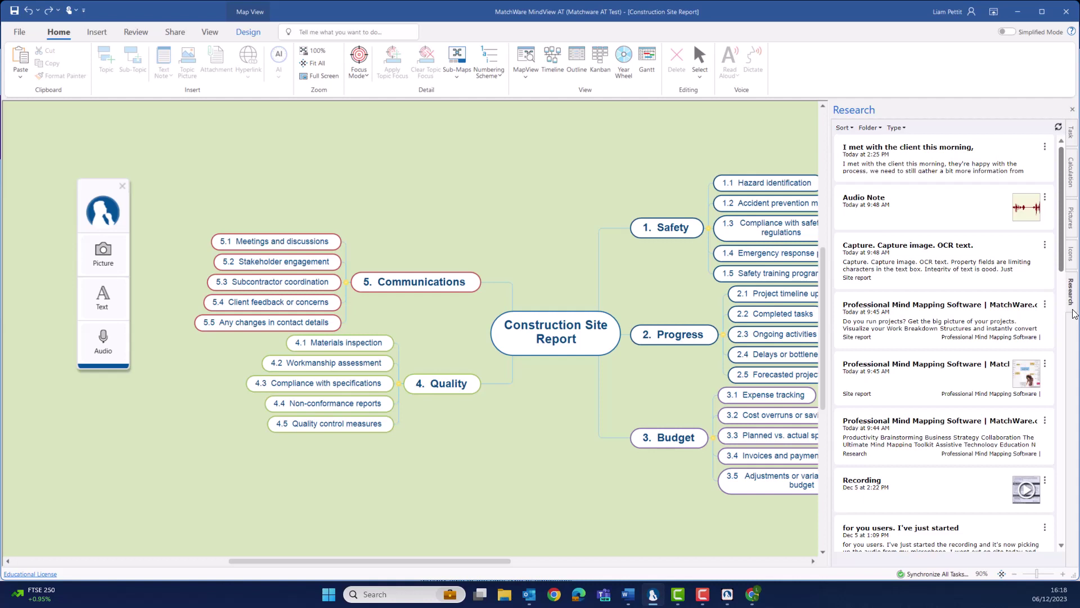
click(1071, 307)
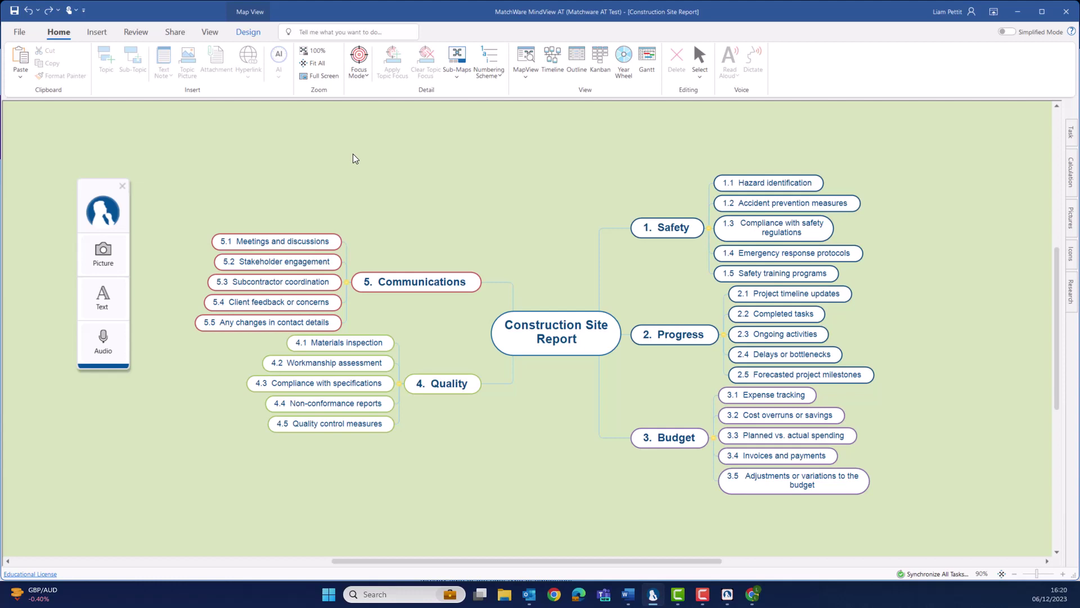
Step: In the HSE guide PDF, capture the step-by-step work-at-height diagram as a picture
key(alt+Tab)
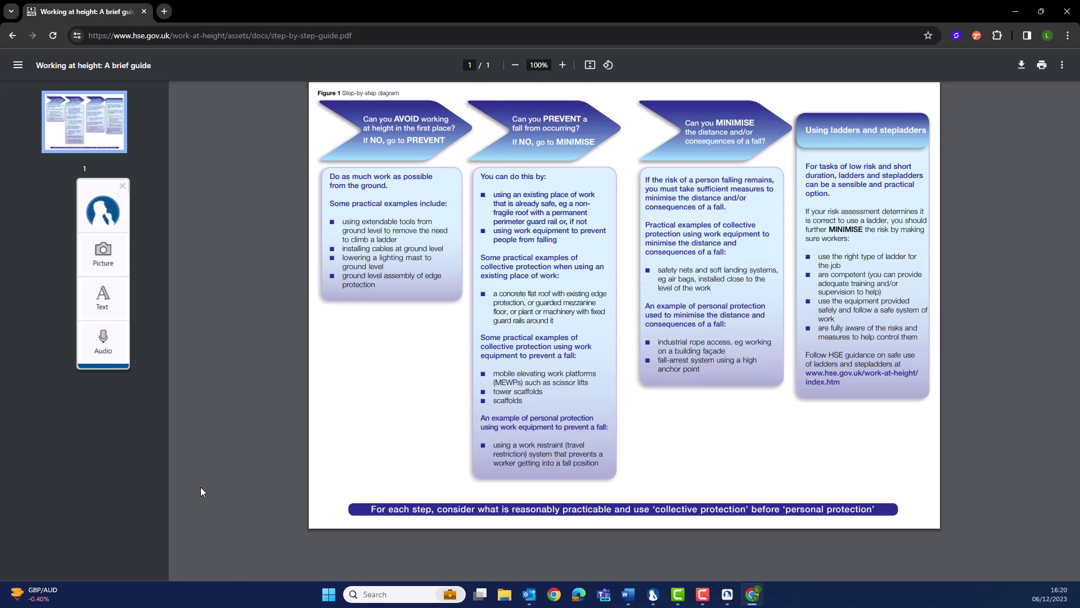
click(111, 269)
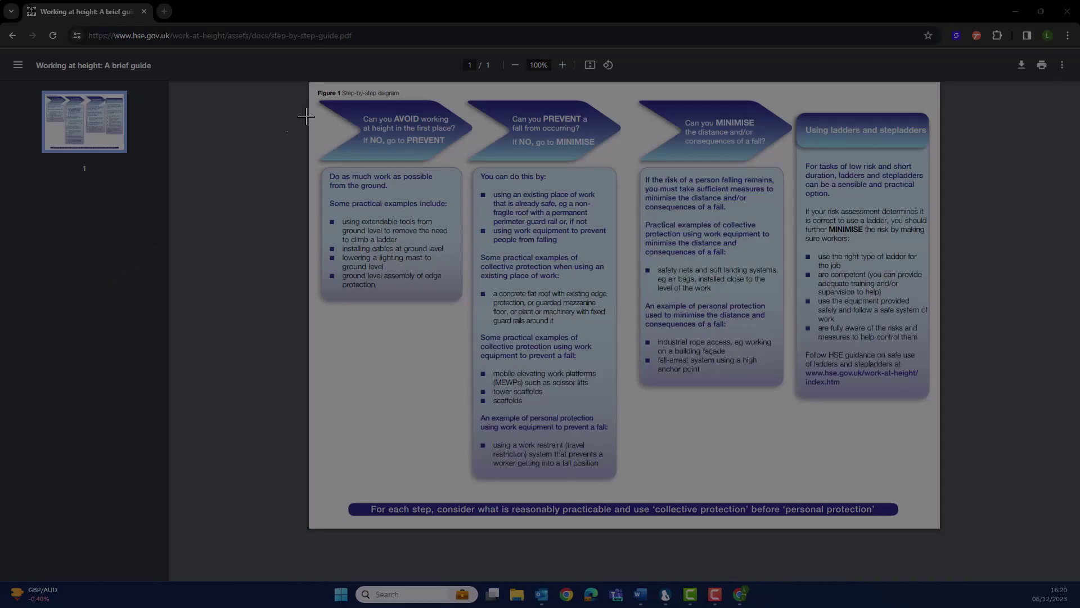
drag(306, 80, 940, 527)
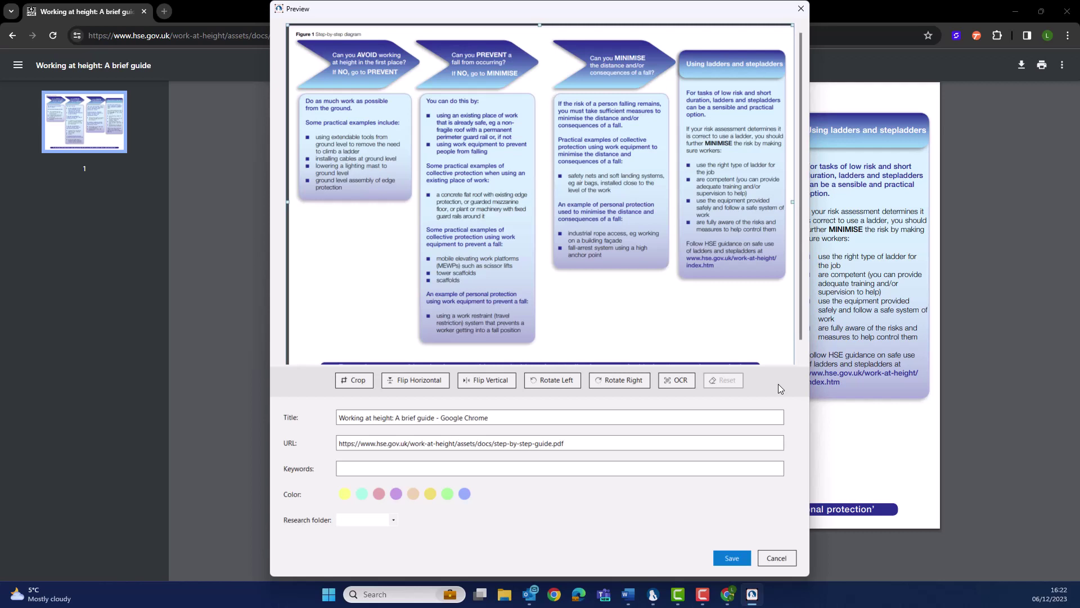
Step: File the HSE diagram capture in the Site report folder, colour it yellow, and save it
click(395, 522)
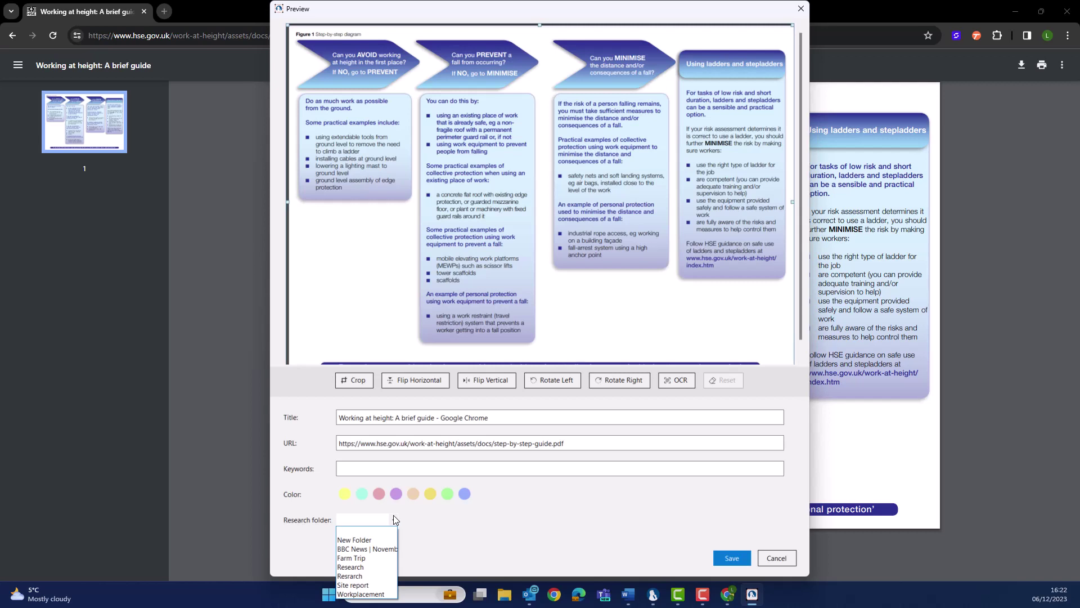
click(367, 584)
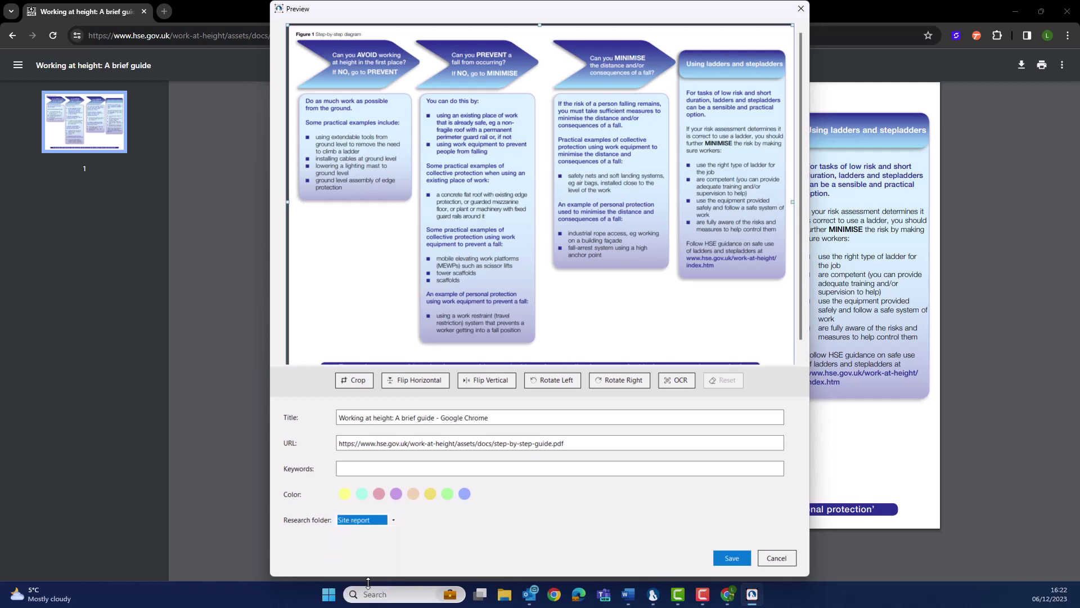
click(344, 493)
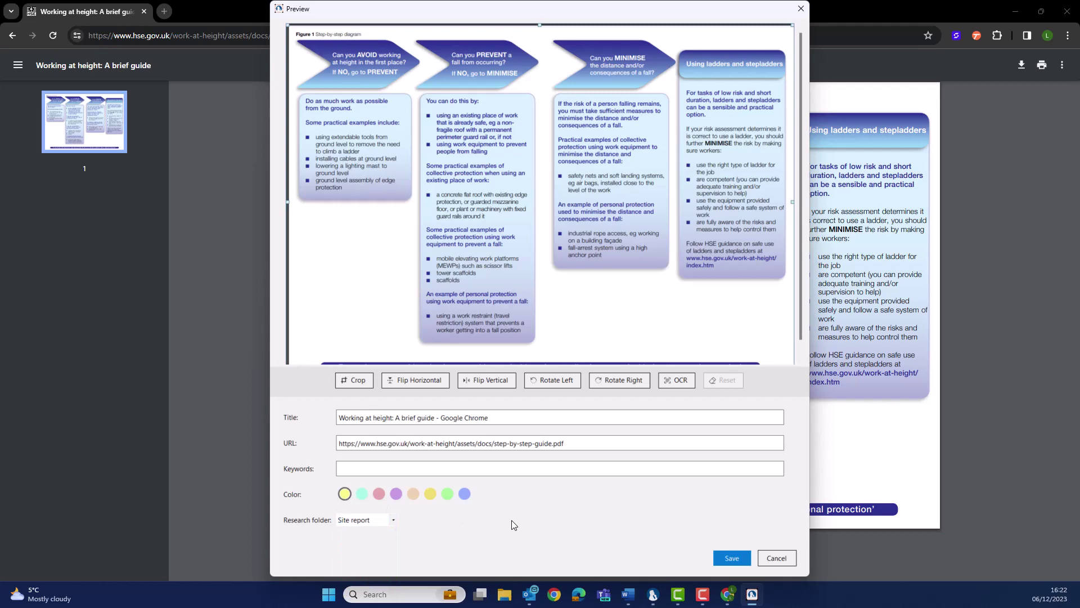
click(732, 561)
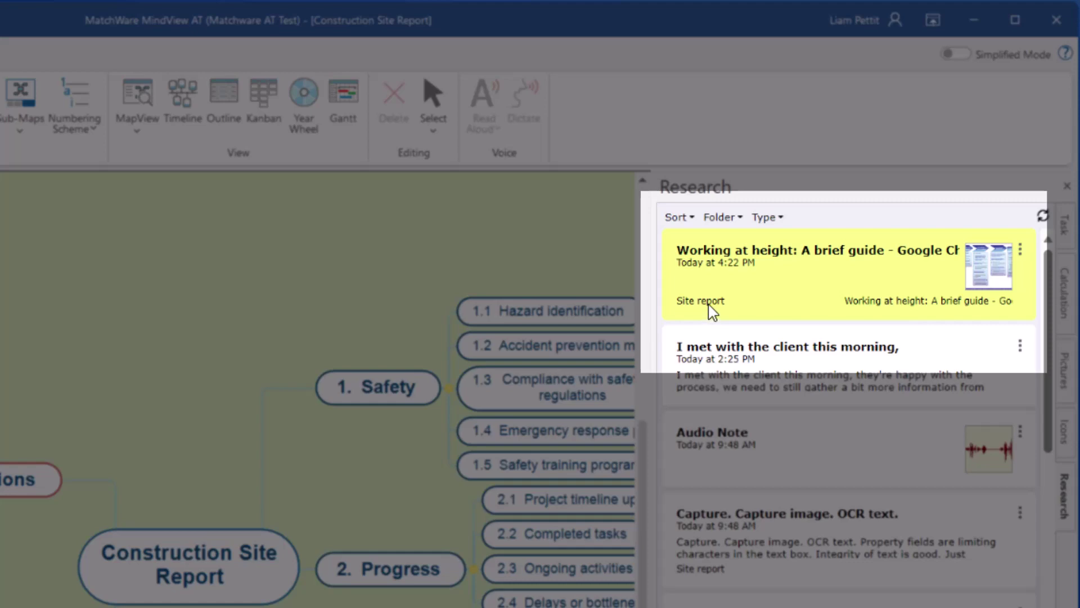
Step: Filter the Research panel to show only the Site report folder
click(727, 223)
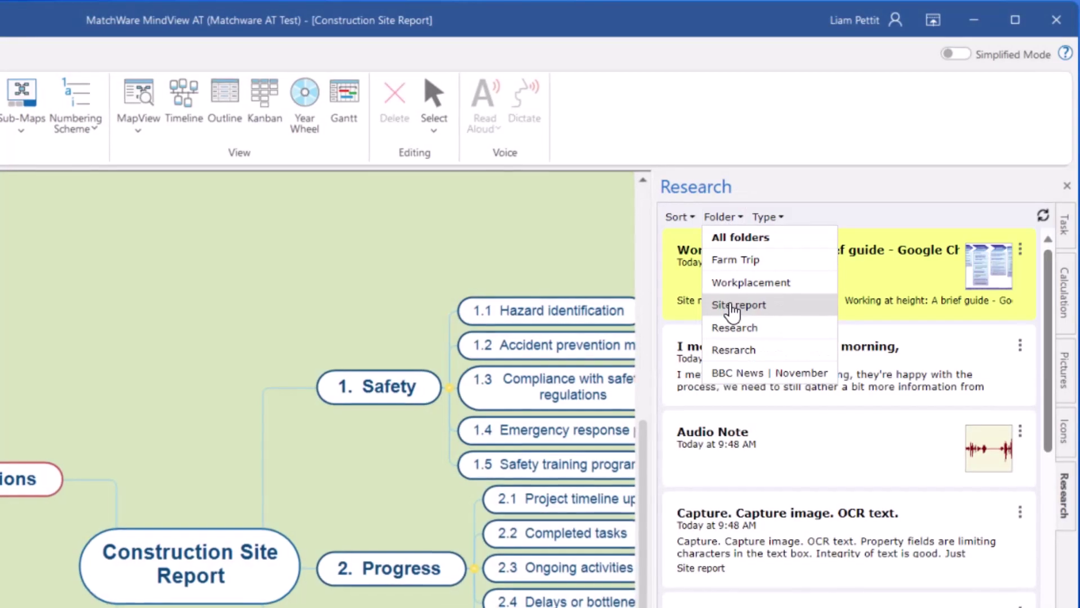
click(737, 305)
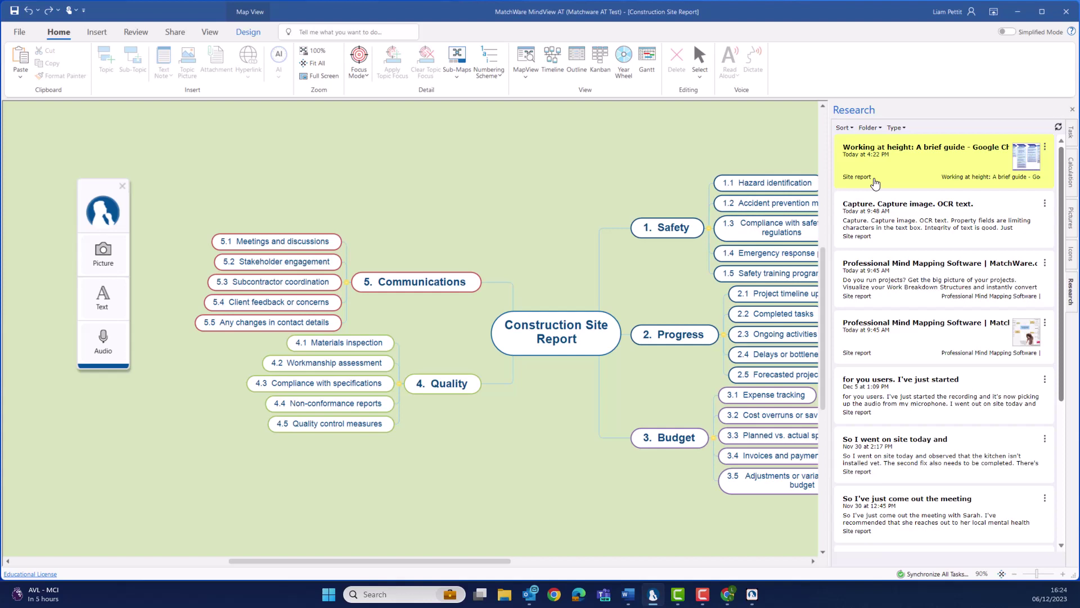
Step: Drag the Working at height picture card onto the 5. Communications topic
drag(875, 182, 405, 281)
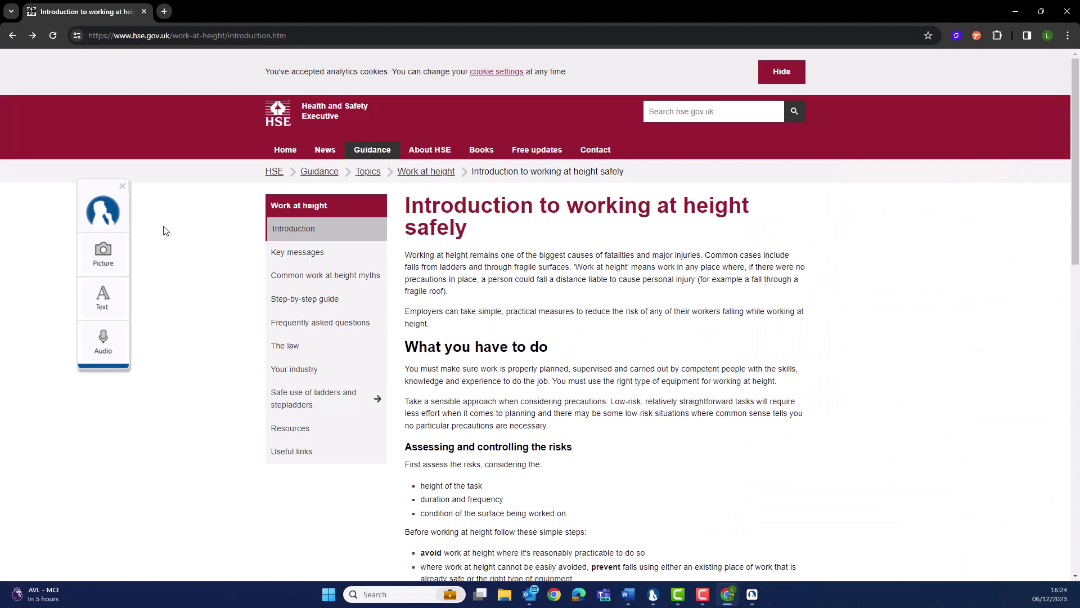
Step: Capture the HSE page's title and opening paragraphs as text
click(123, 299)
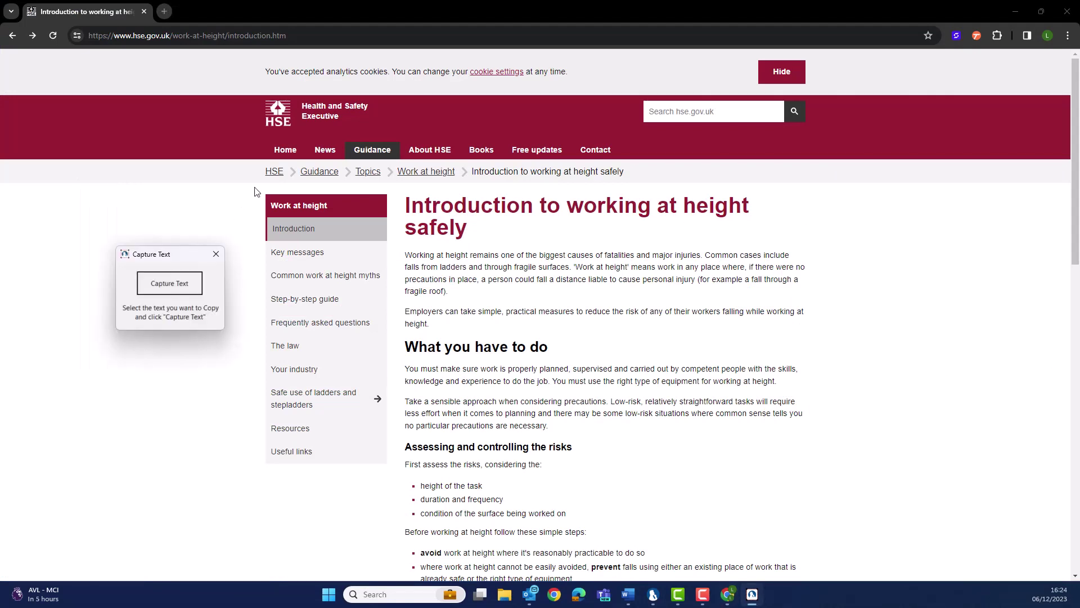
drag(403, 203, 553, 434)
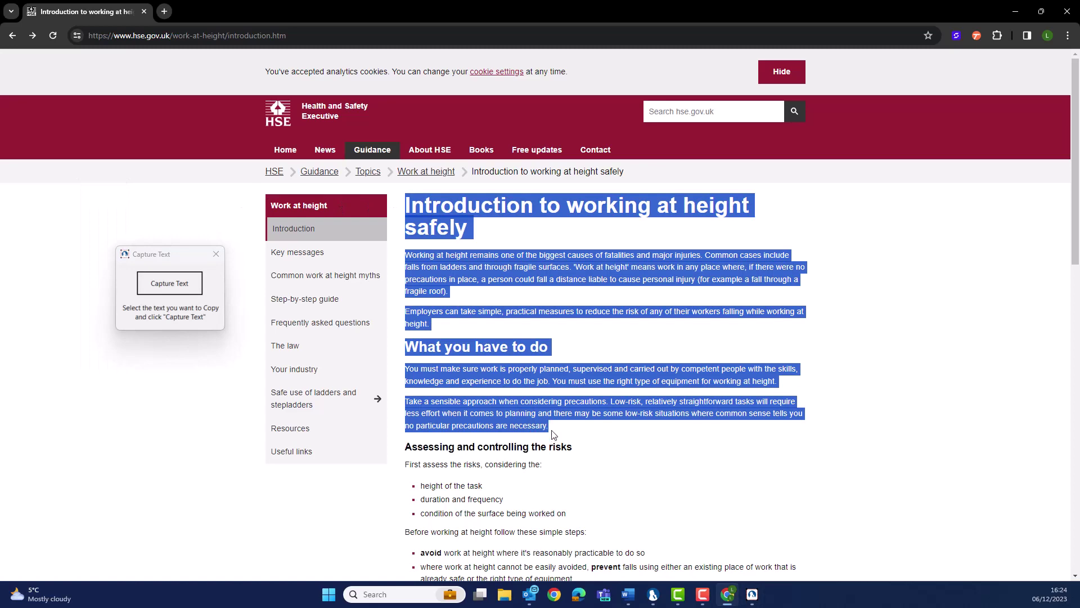
click(181, 276)
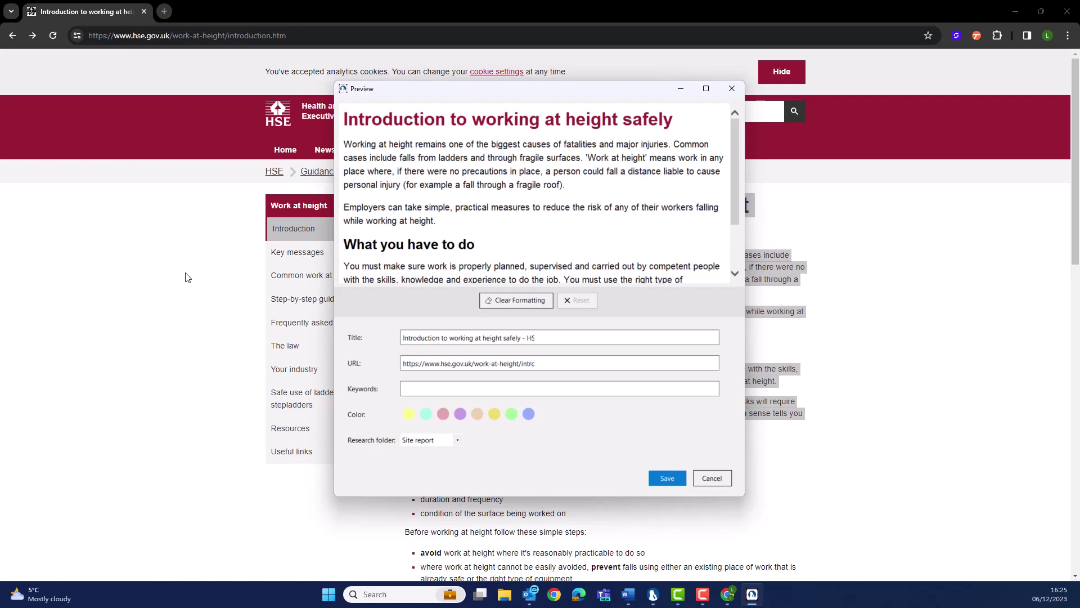
Step: Clear the captured HSE text's formatting and give its note a teal colour
click(510, 303)
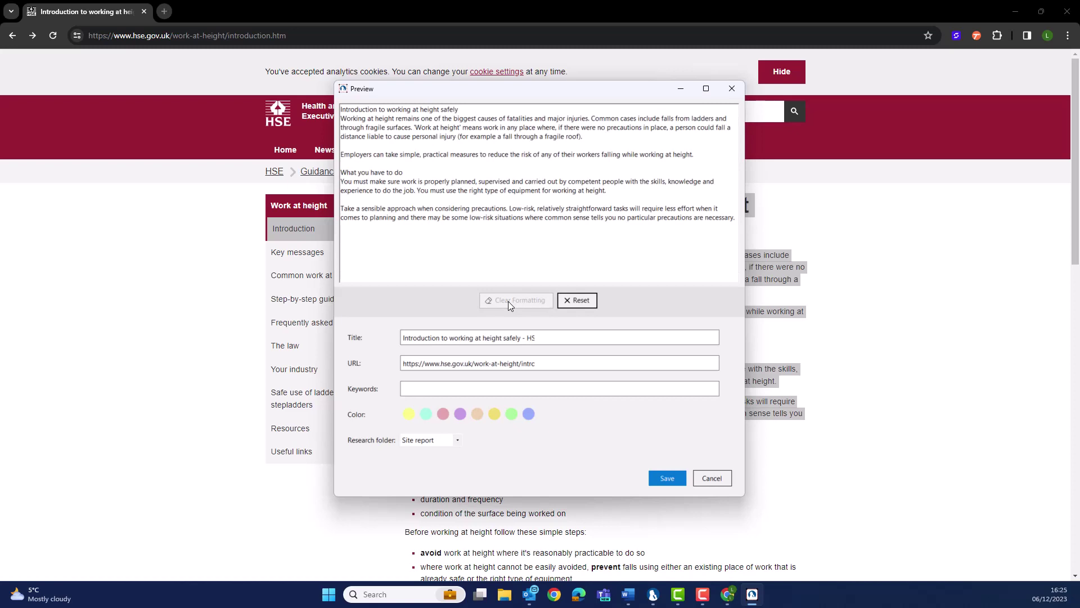
click(593, 140)
click(425, 415)
Step: Save the HSE text note, attach it to 1. Safety, and open that topic's note
click(667, 478)
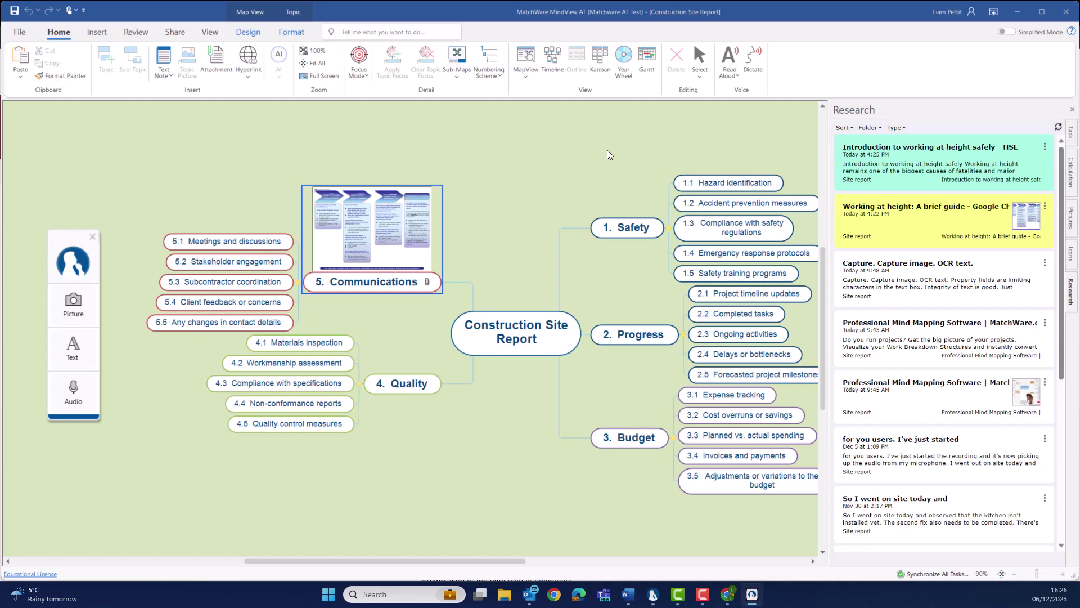
drag(906, 179, 639, 226)
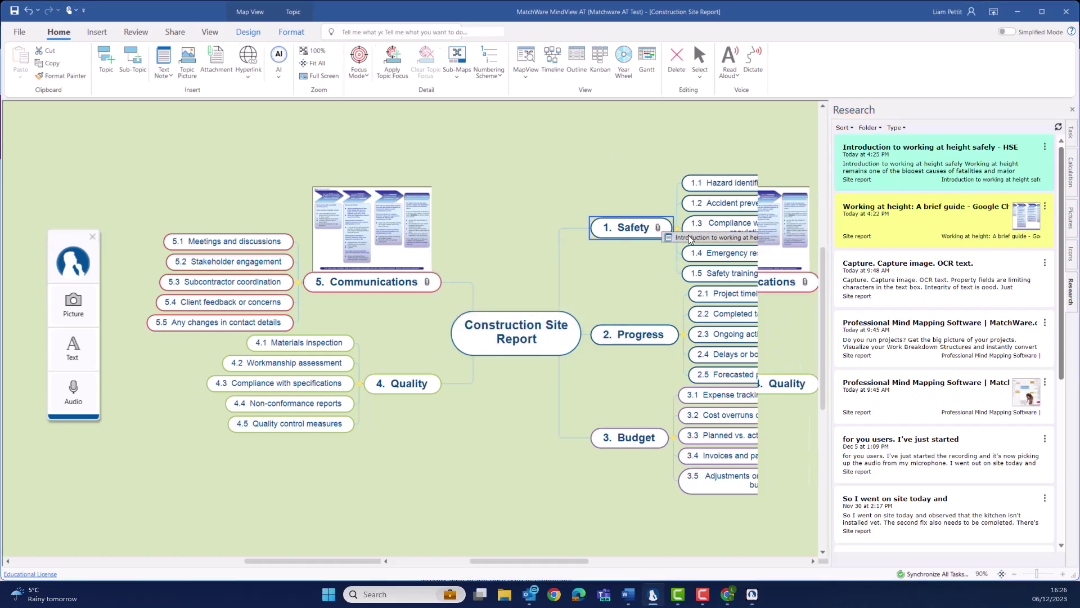
click(689, 239)
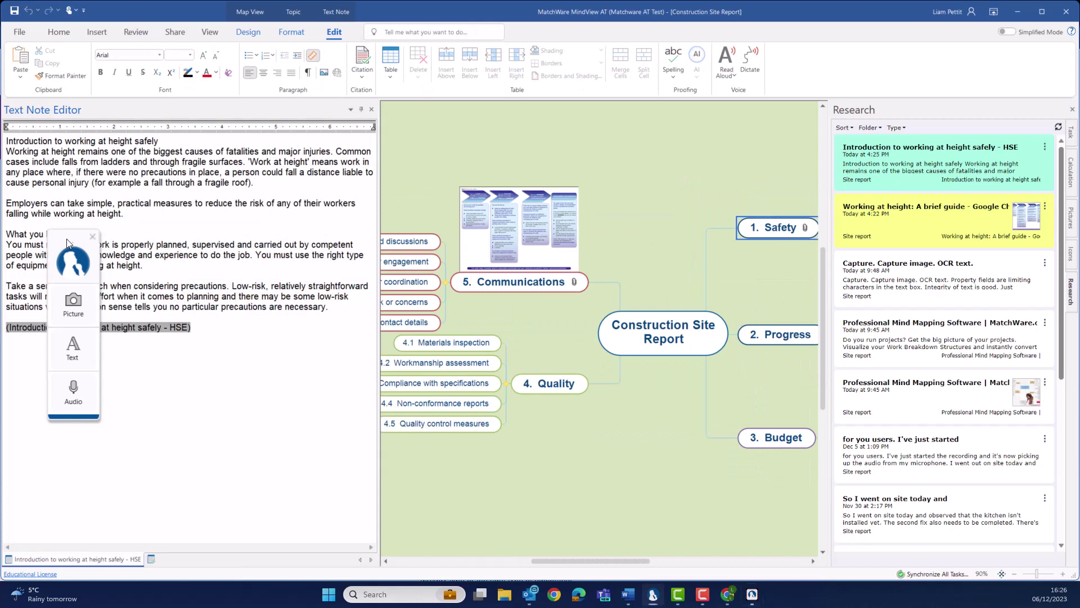
drag(67, 243, 440, 147)
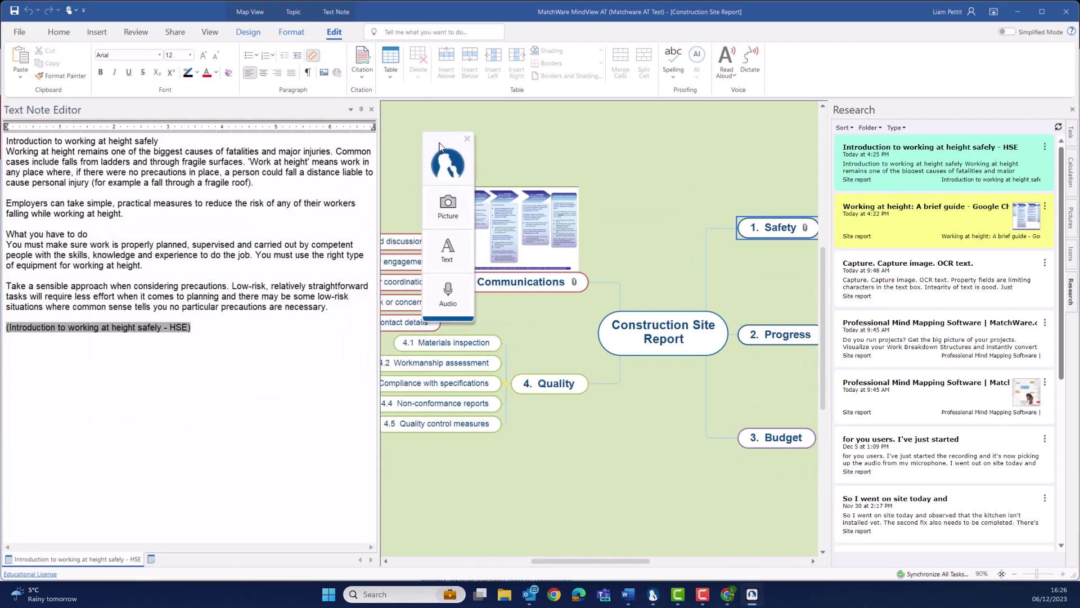
Step: Open Insert Citation, confirm the source details, then close the citation window without inserting
double_click(115, 331)
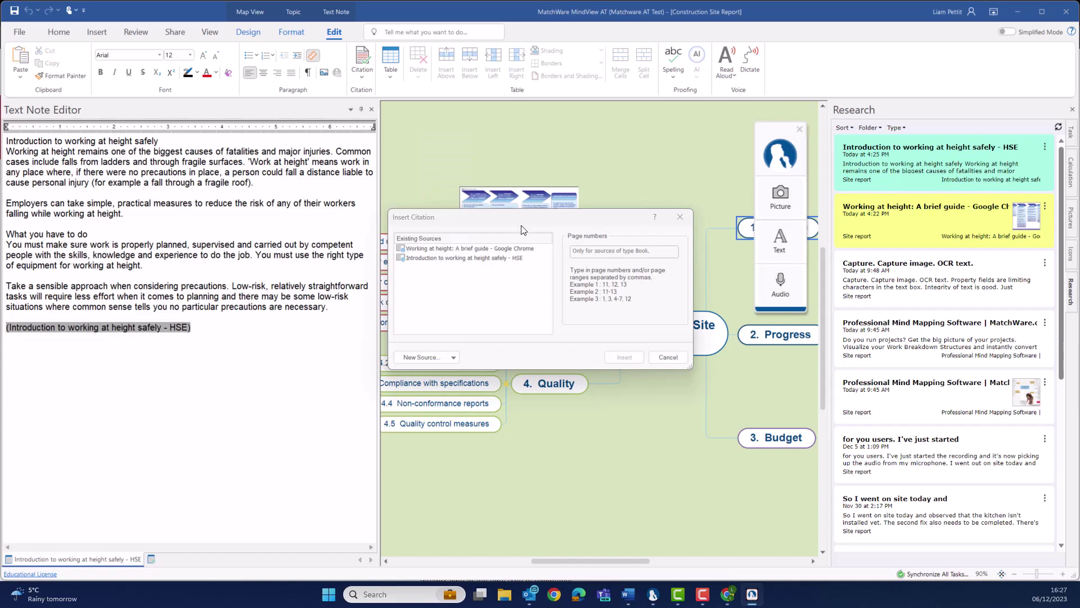
click(450, 357)
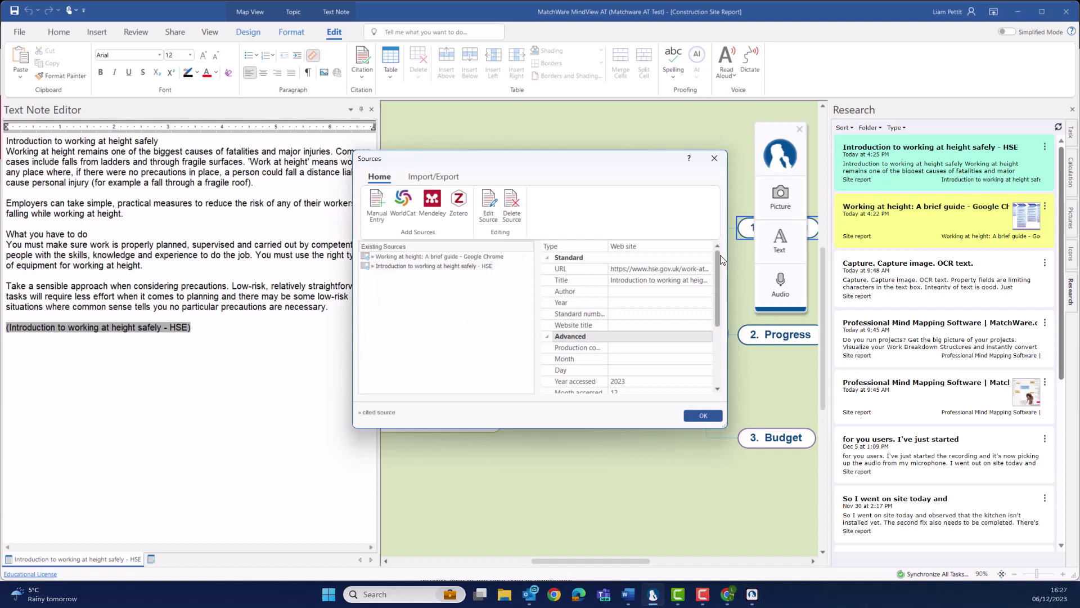
drag(719, 256, 719, 287)
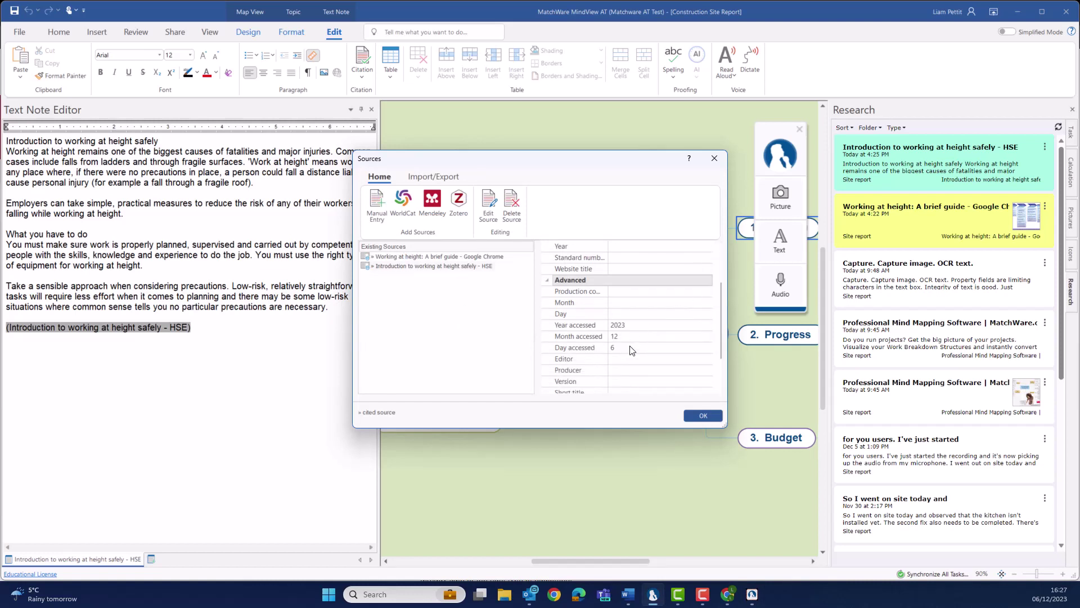
click(689, 419)
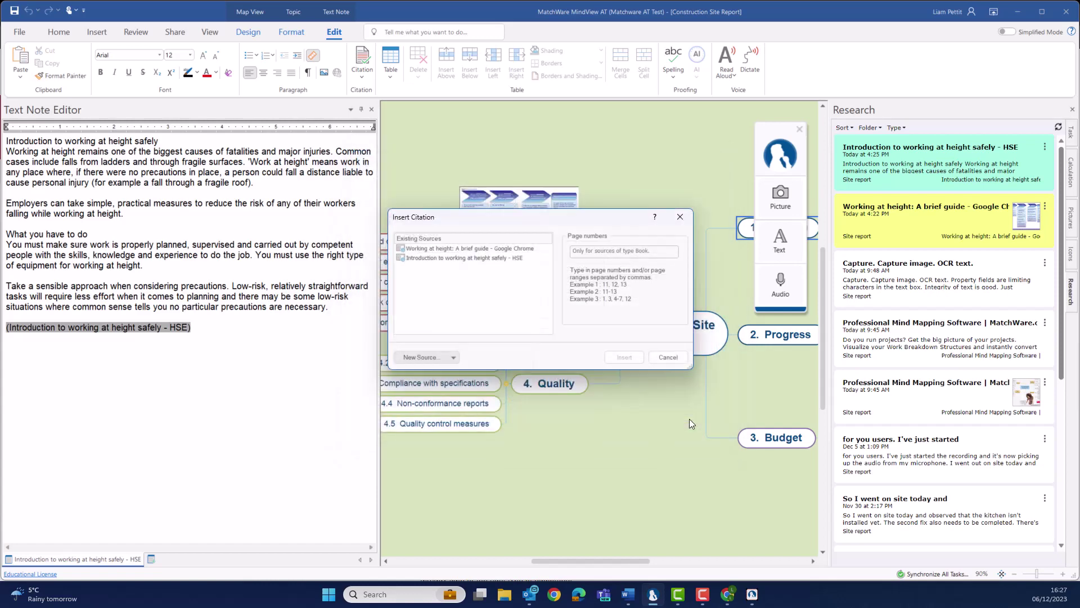
click(680, 218)
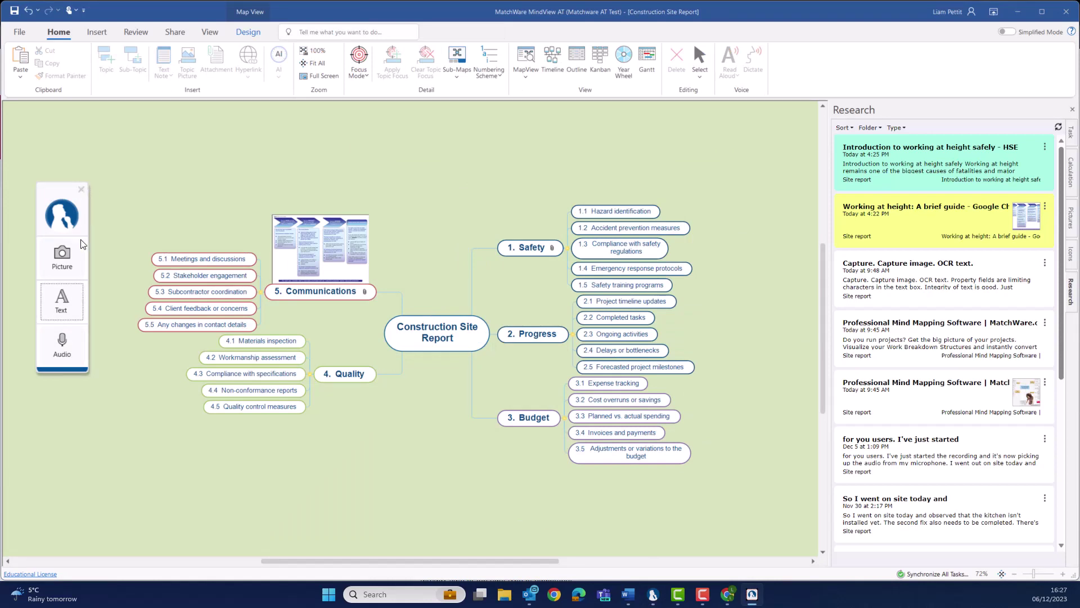
Step: Record a 21-second spoken site note and open its capture preview
click(61, 343)
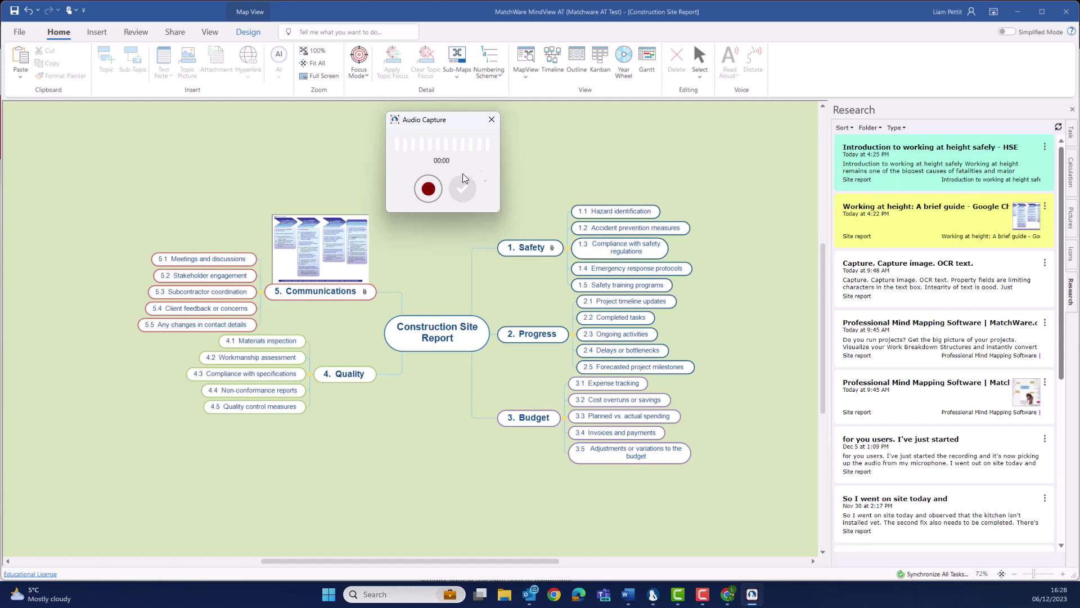
click(429, 189)
click(462, 189)
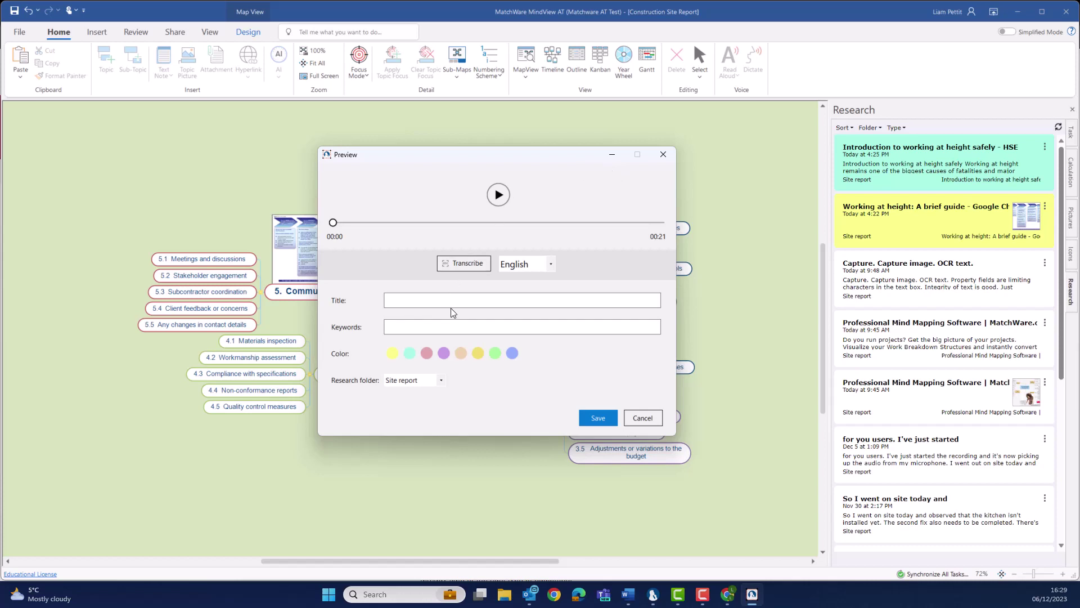
Step: Title the recording 'Site Visit 6th December' and play back a few seconds of it
click(463, 299)
text(Site Visit 6th December)
click(507, 195)
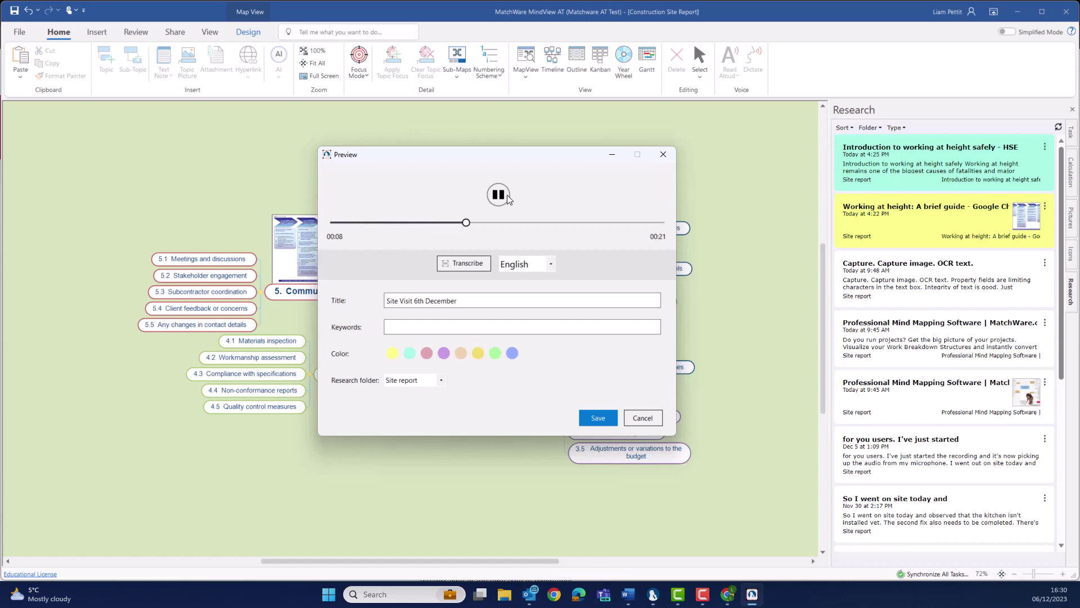
click(508, 195)
Step: Transcribe the recording, put the client sentence on a new line, and remove [BLANK_AUDIO]
click(484, 264)
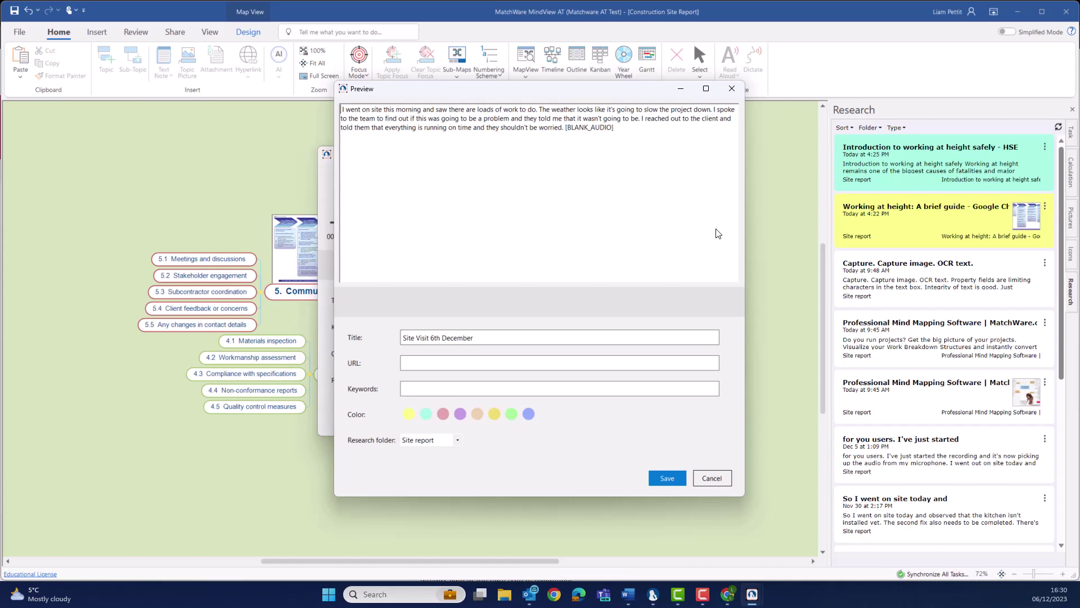
click(642, 119)
key(Return)
key(Return)
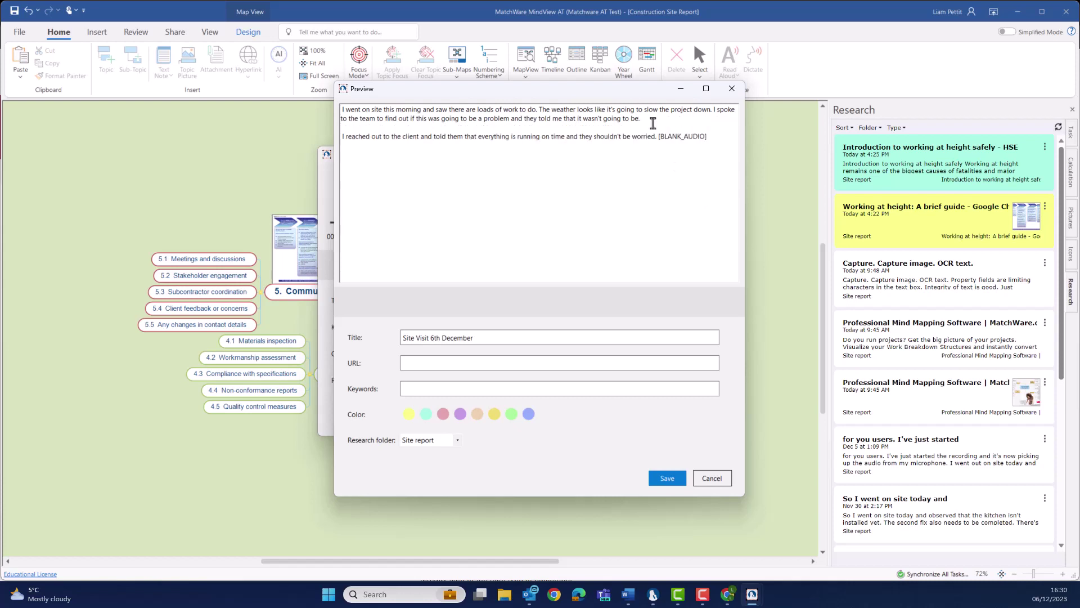
drag(659, 138, 704, 133)
key(BackSpace)
Step: Add a period after 'worried' and save the audio and transcript to research
double_click(656, 138)
click(656, 138)
text(.)
key(Return)
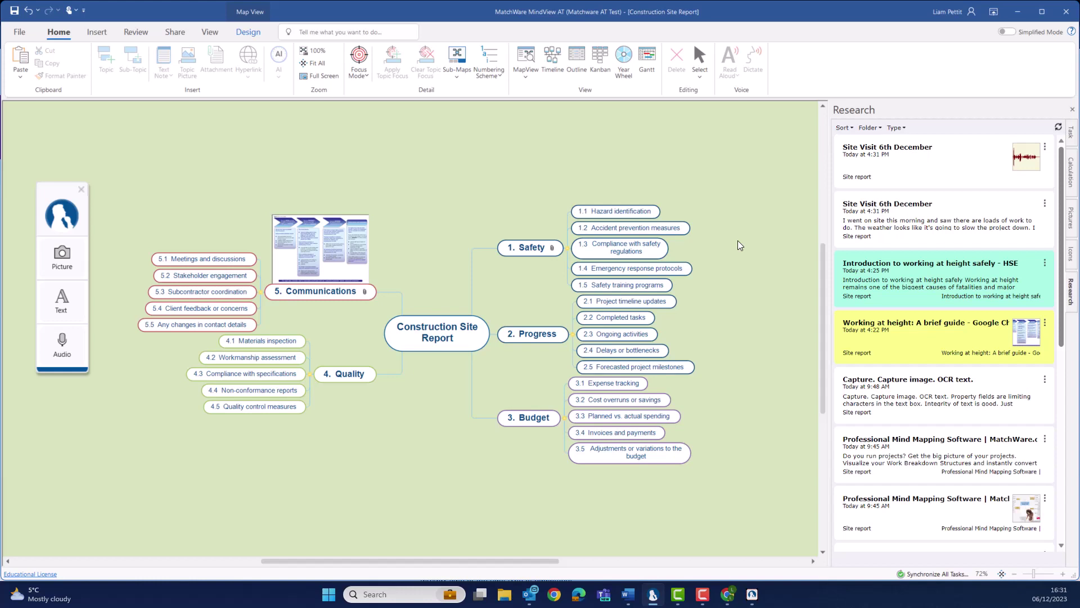
click(1018, 166)
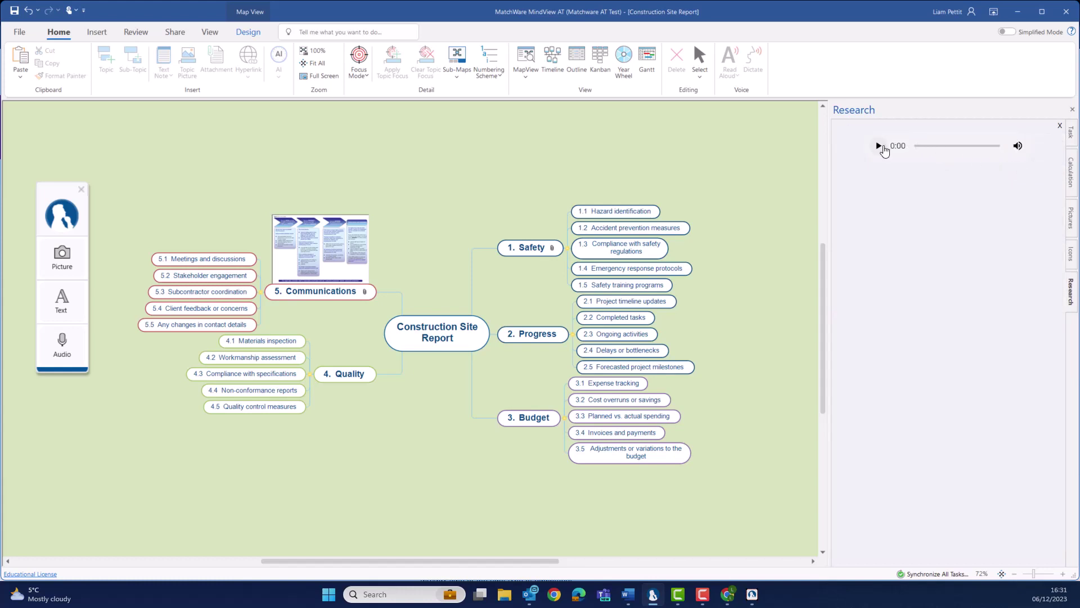
click(883, 149)
click(881, 147)
click(1060, 126)
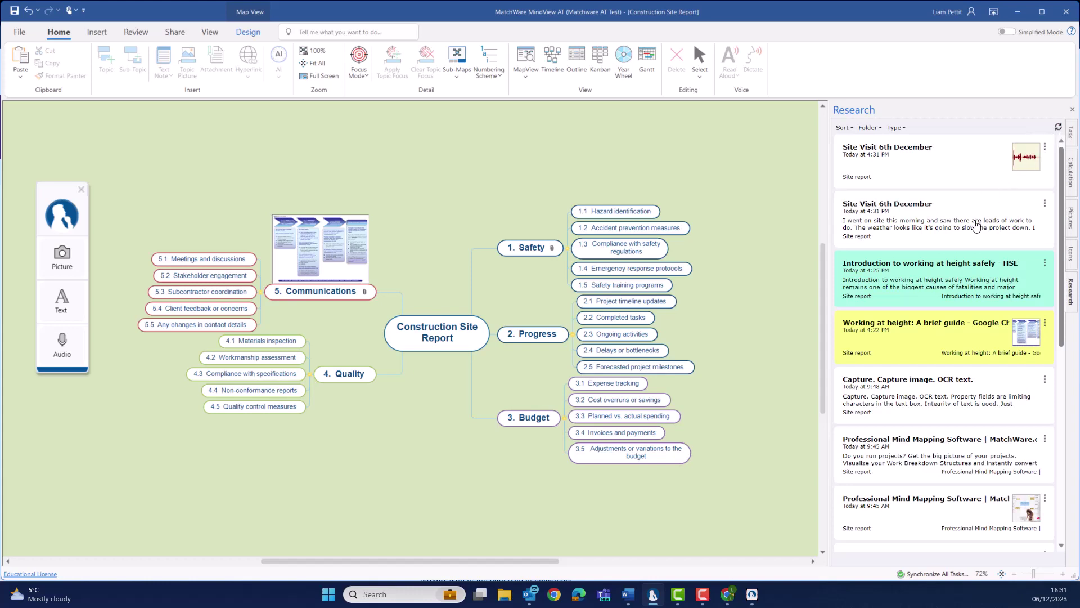
Step: Drop the transcript onto 1.1 Hazard identification, show its note, and move the capture widget aside
drag(976, 225, 608, 218)
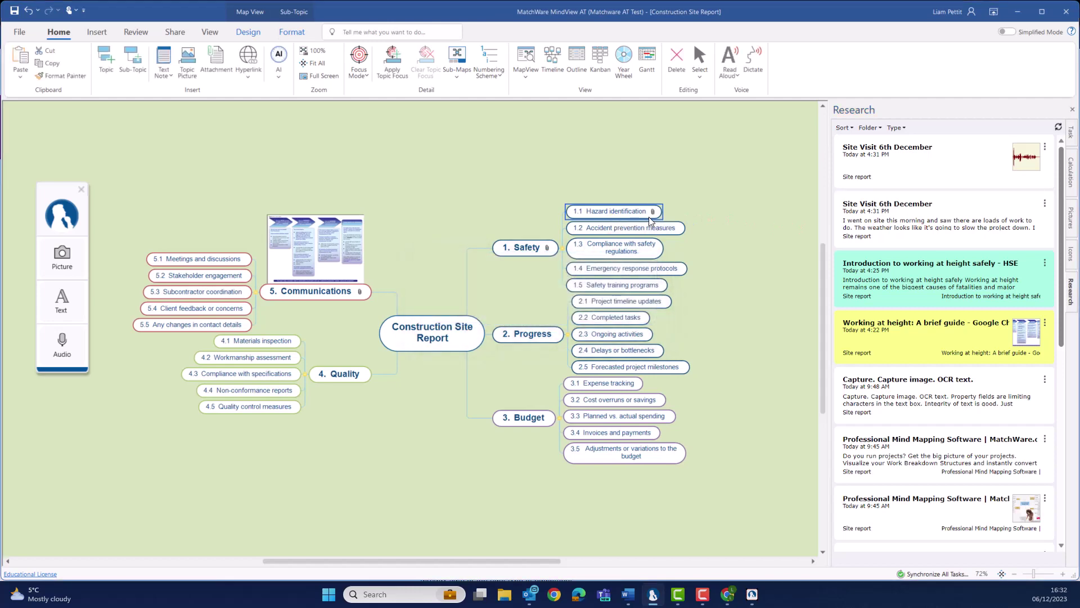
click(653, 213)
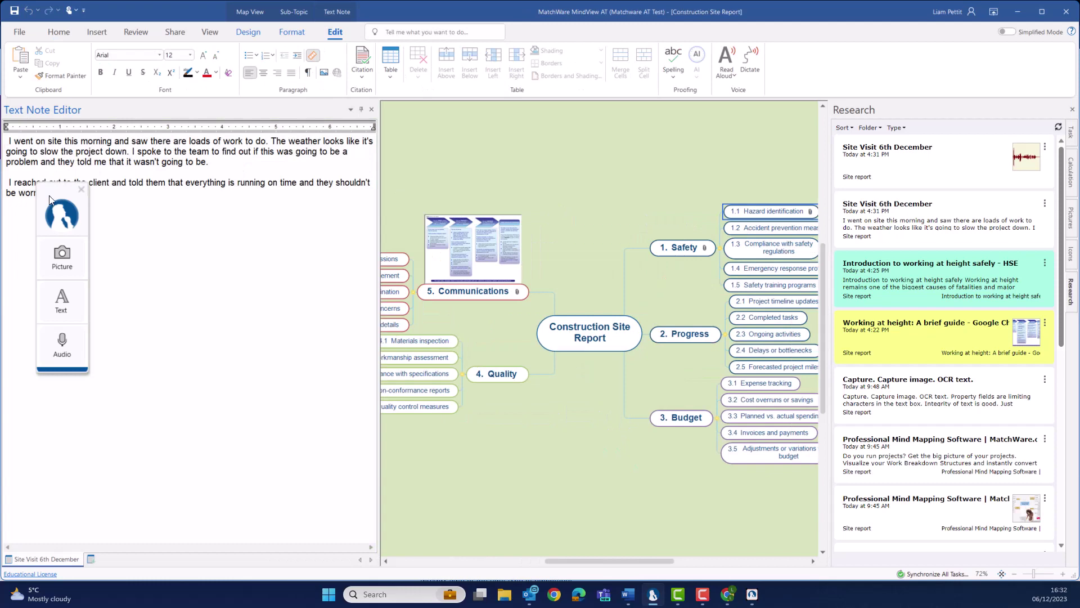
drag(48, 195, 22, 233)
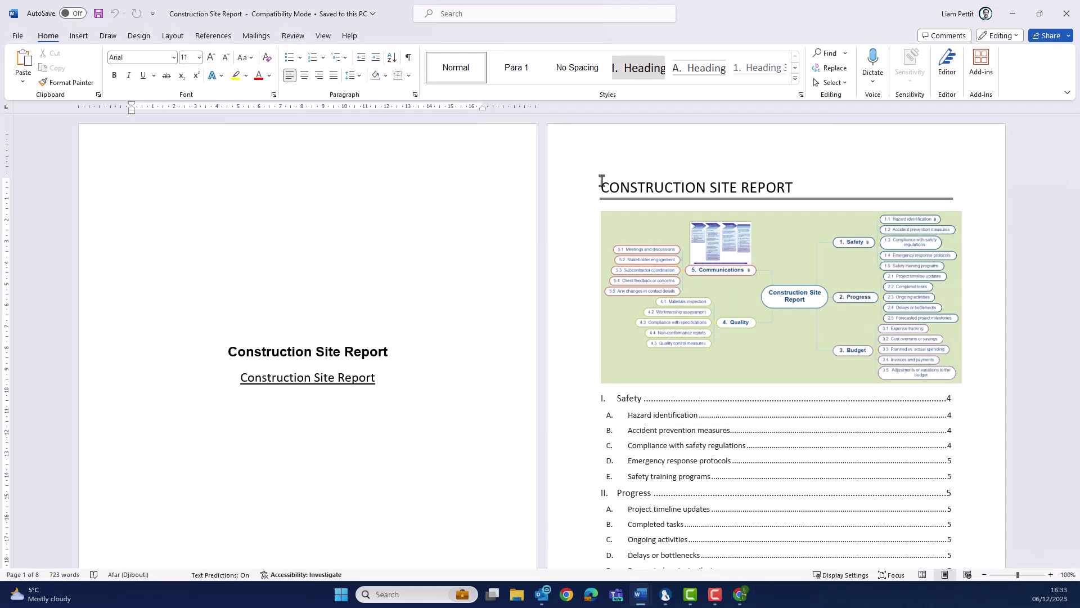
scroll(600, 180, down, 10)
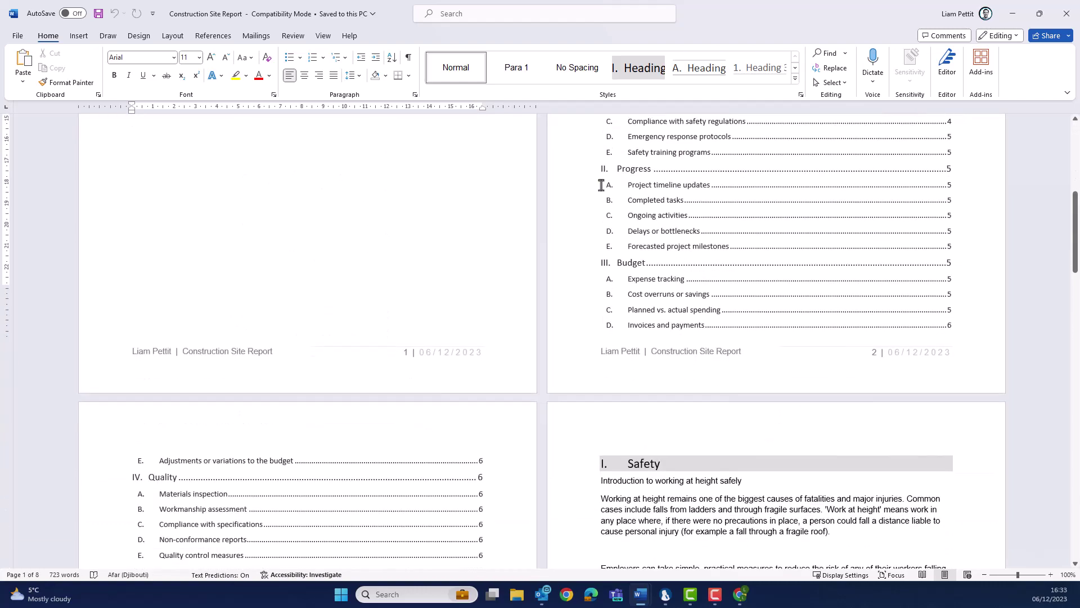
scroll(601, 184, down, 8)
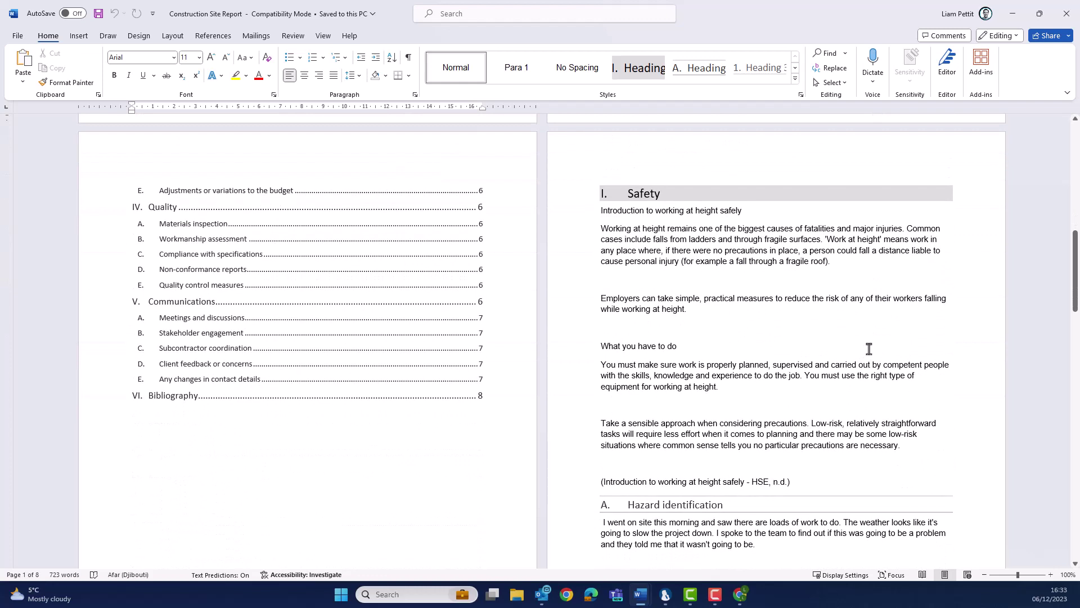
click(771, 480)
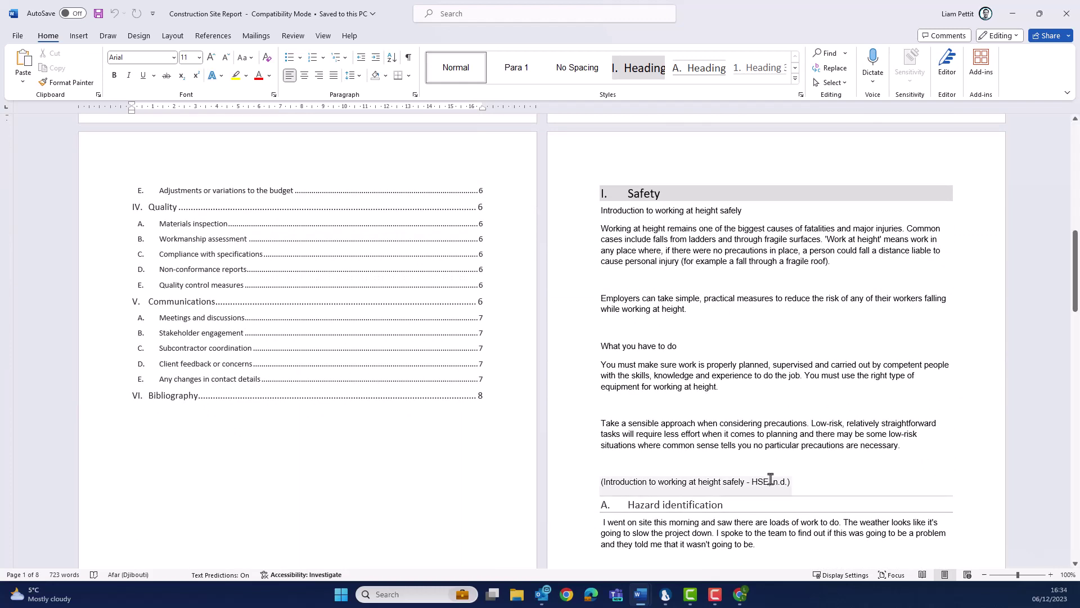
scroll(859, 385, down, 5)
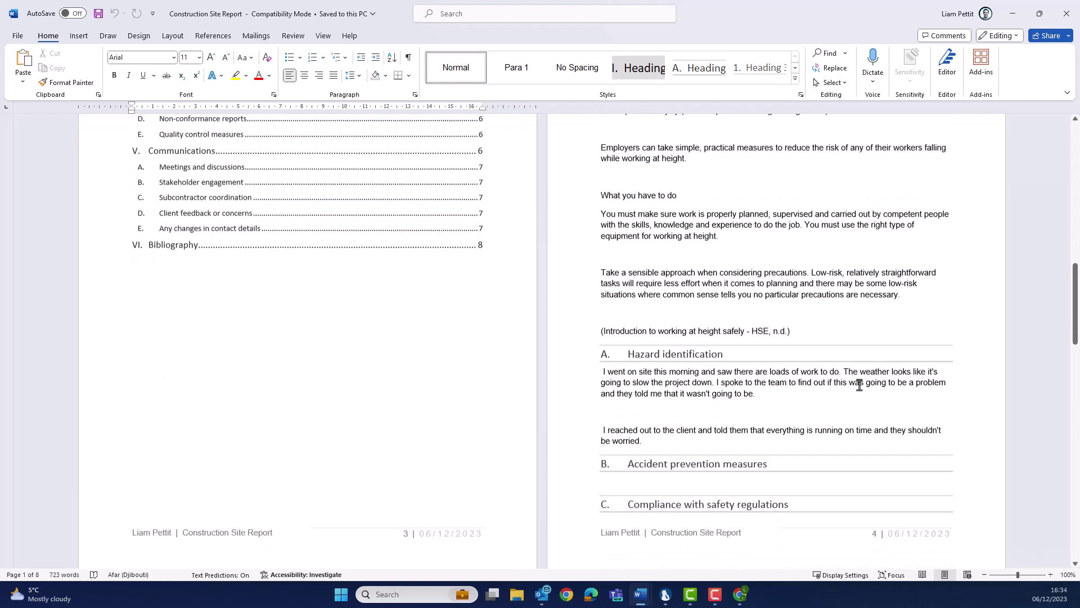
scroll(859, 384, down, 1)
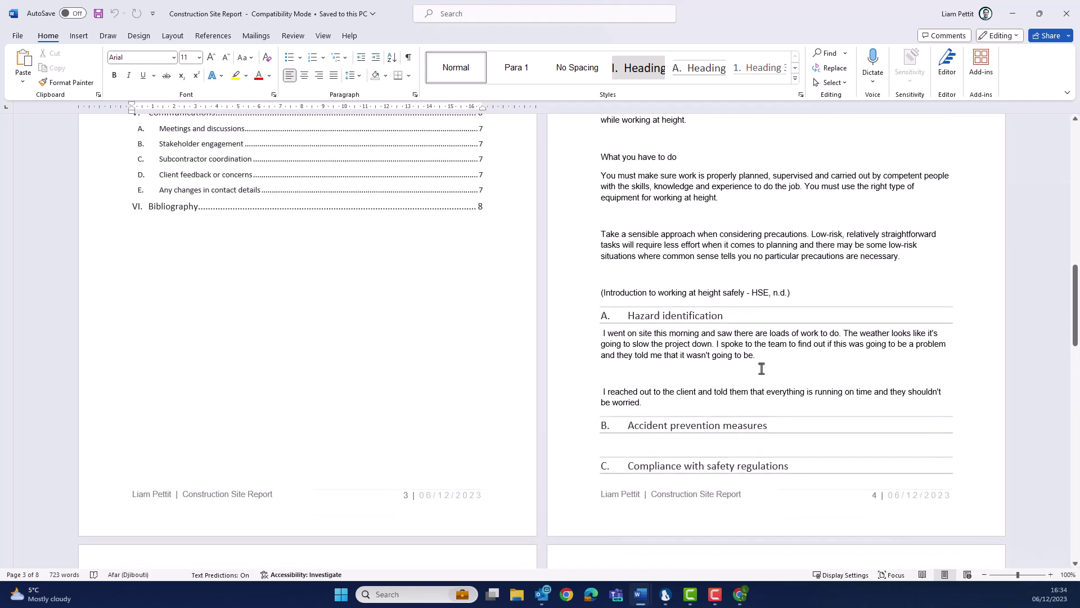
scroll(761, 369, down, 15)
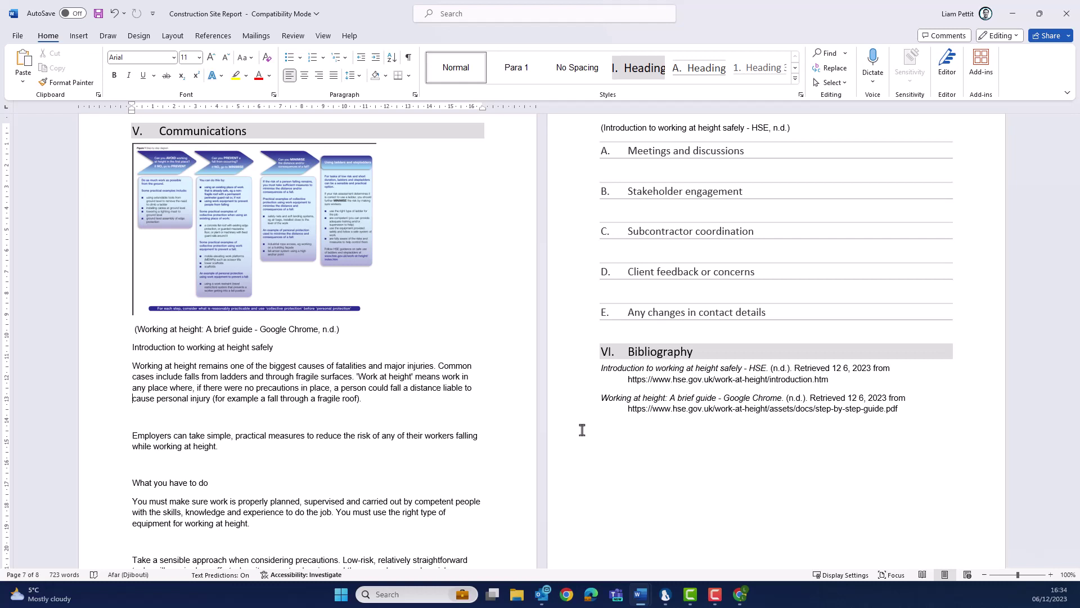
Step: Switch from the Word report back to the MindView map with Alt+Tab
key(alt+Tab)
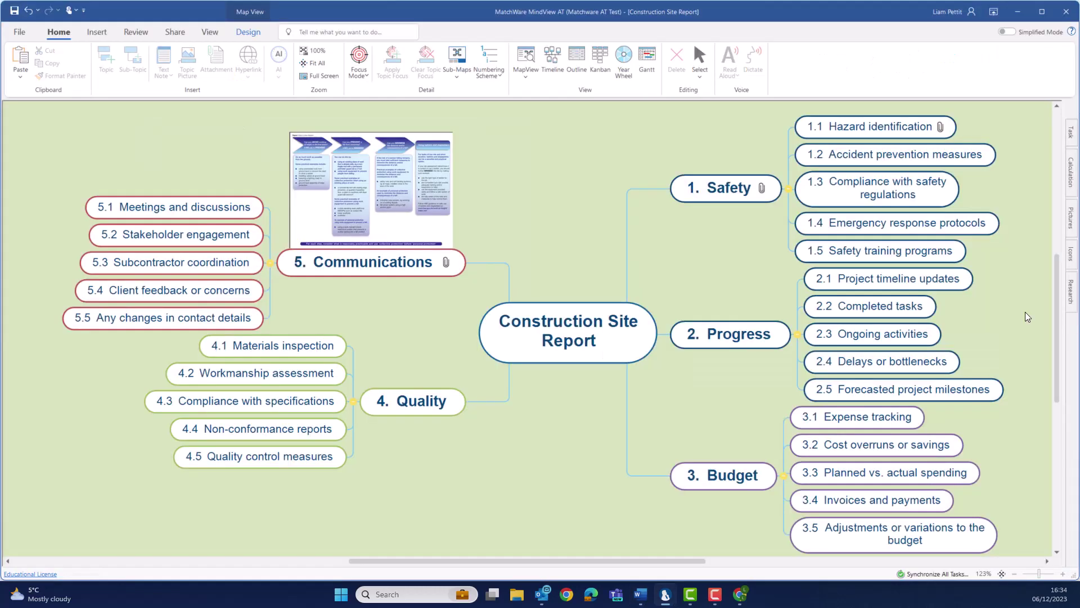